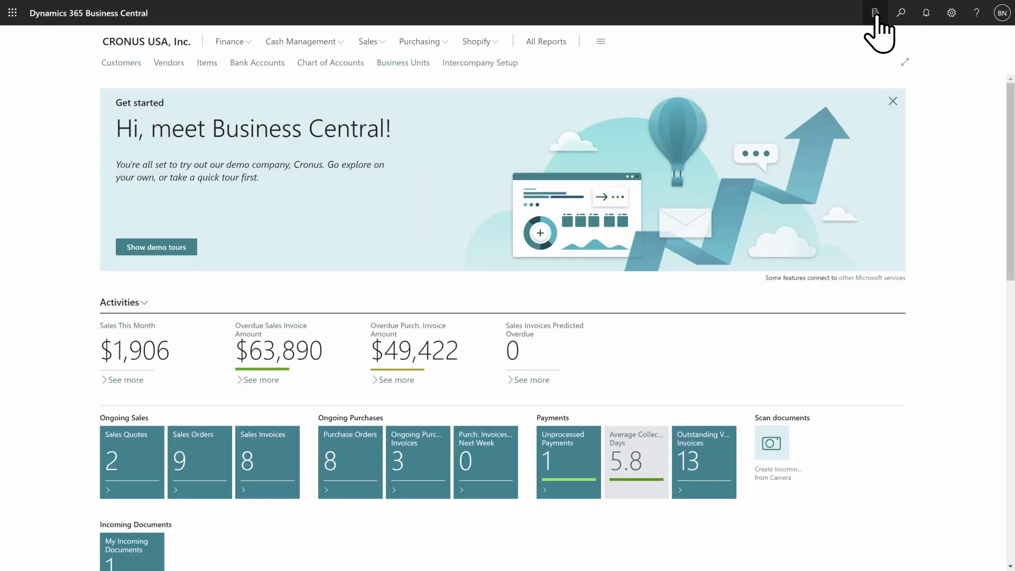
Step: Open the Business Units list (BEANS, COFFEE, DK_SALES) and review the BEANS card before returning
left_click(655, 83)
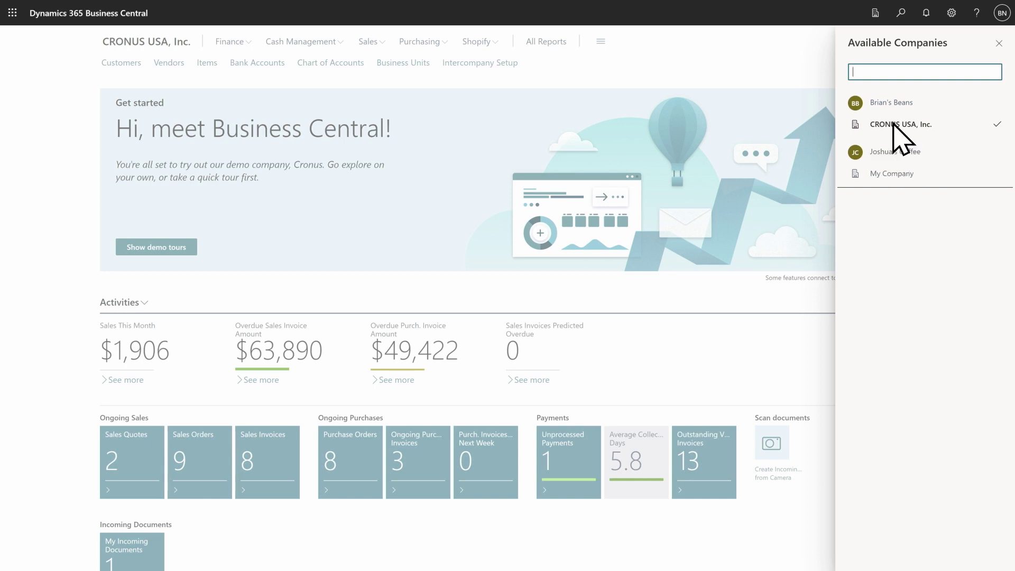
left_click(394, 80)
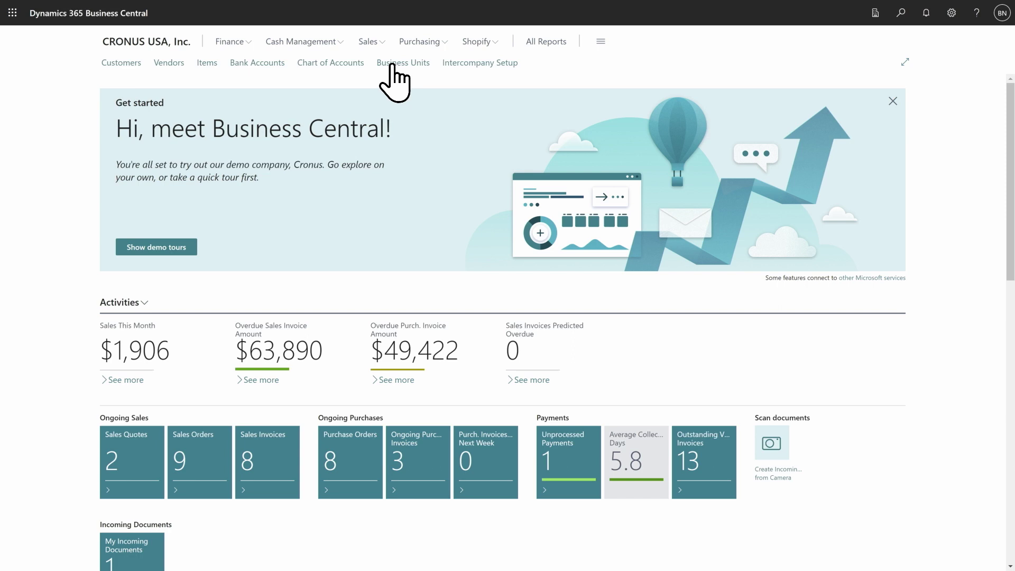
left_click(394, 63)
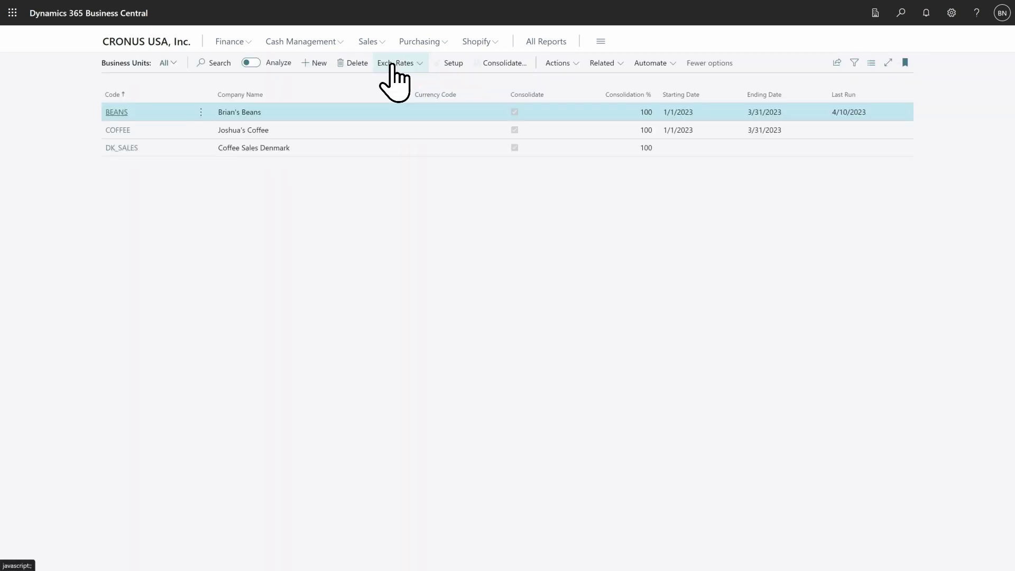
left_click(117, 112)
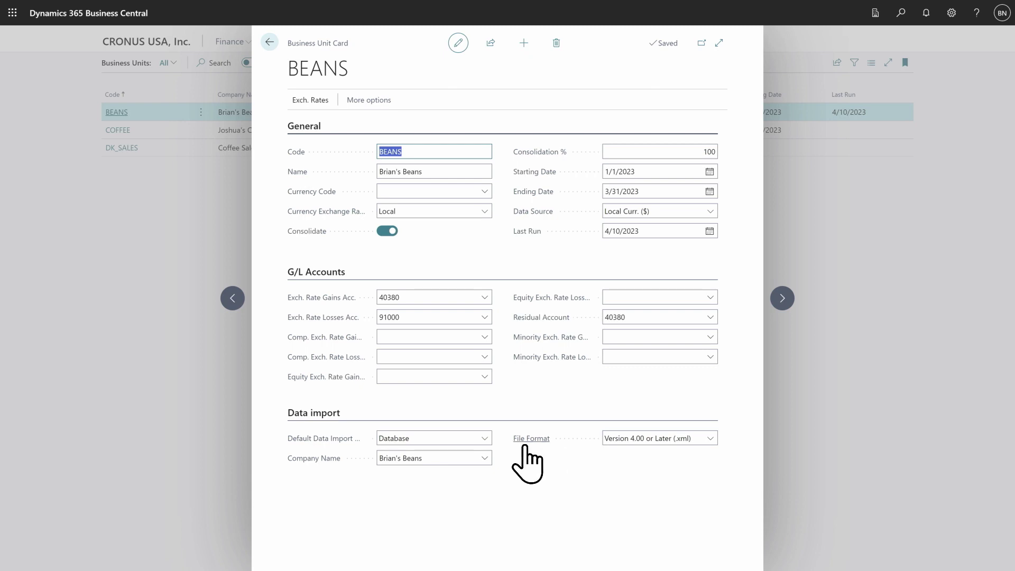
left_click(267, 42)
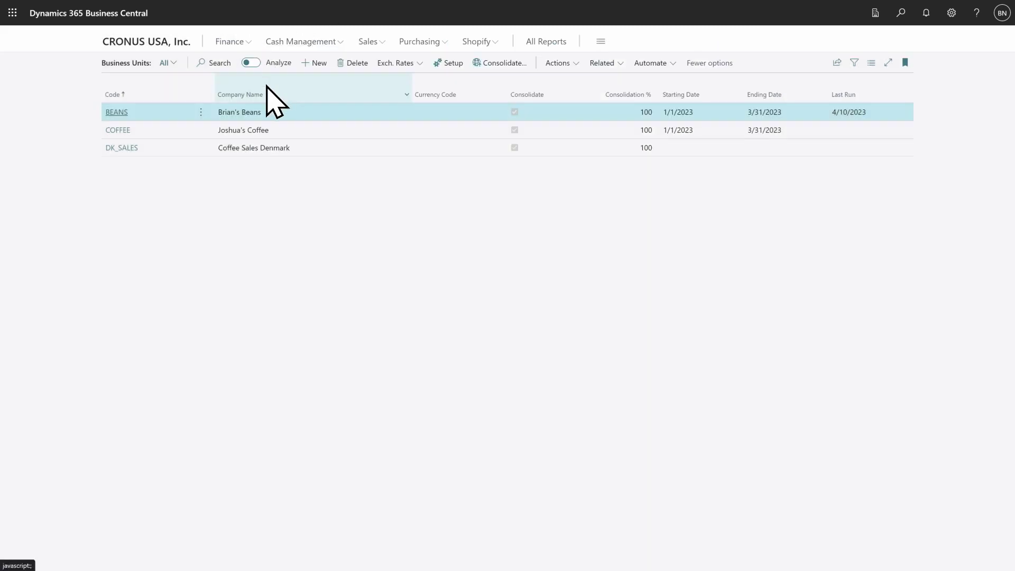
Step: Scroll through the CONSOL financial report's per-unit figures, then bring up the company switcher for CRONUS Holding
left_click(233, 53)
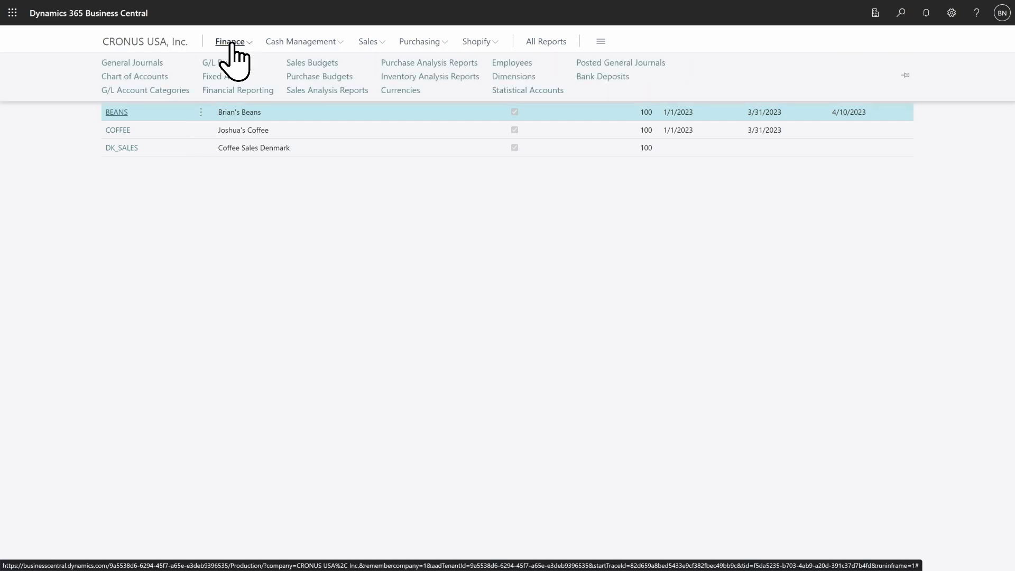
left_click(237, 92)
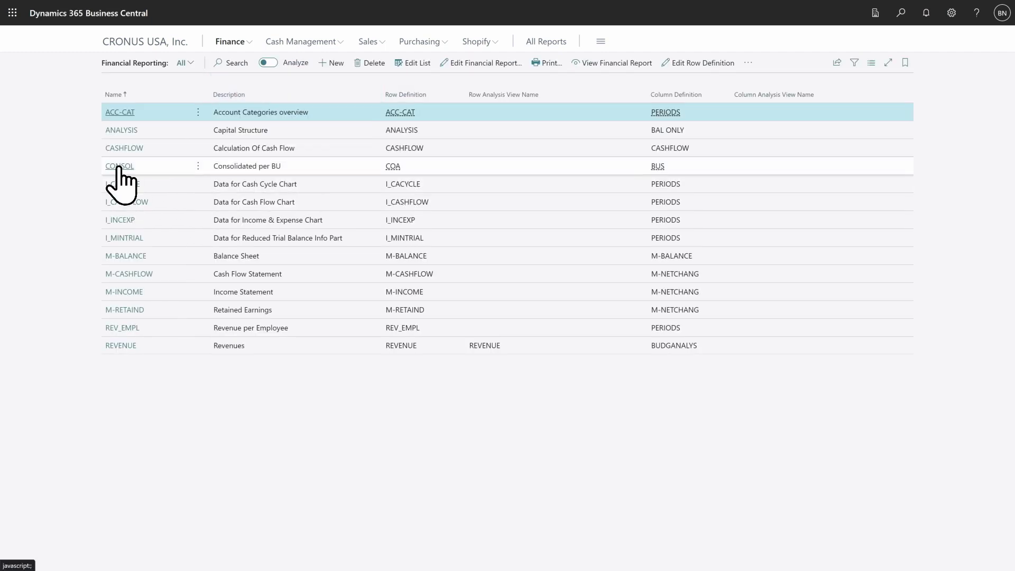
left_click(116, 169)
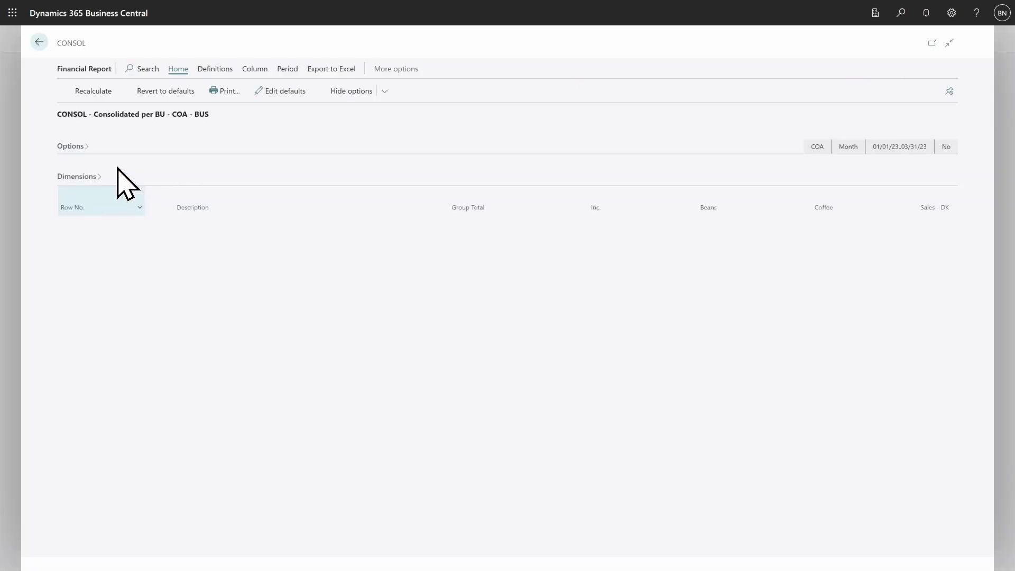
scroll(793, 408, "down", 6)
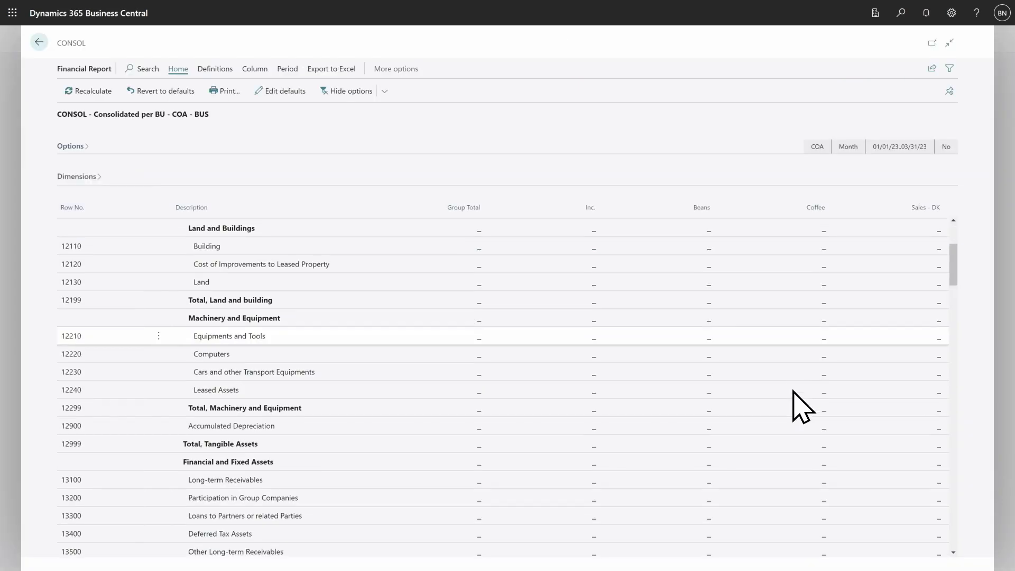
scroll(793, 408, "down", 3)
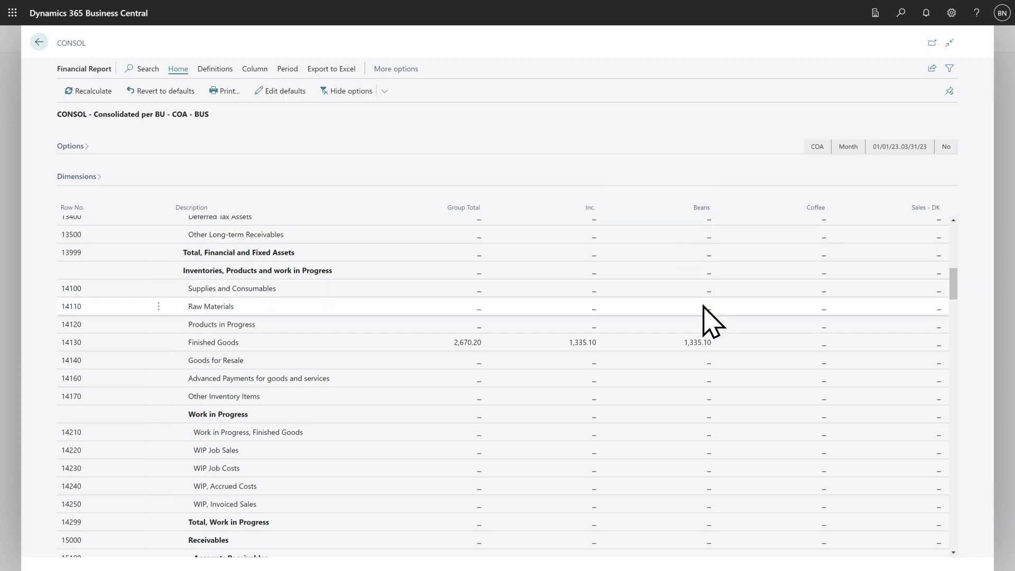
scroll(703, 306, "up", 8)
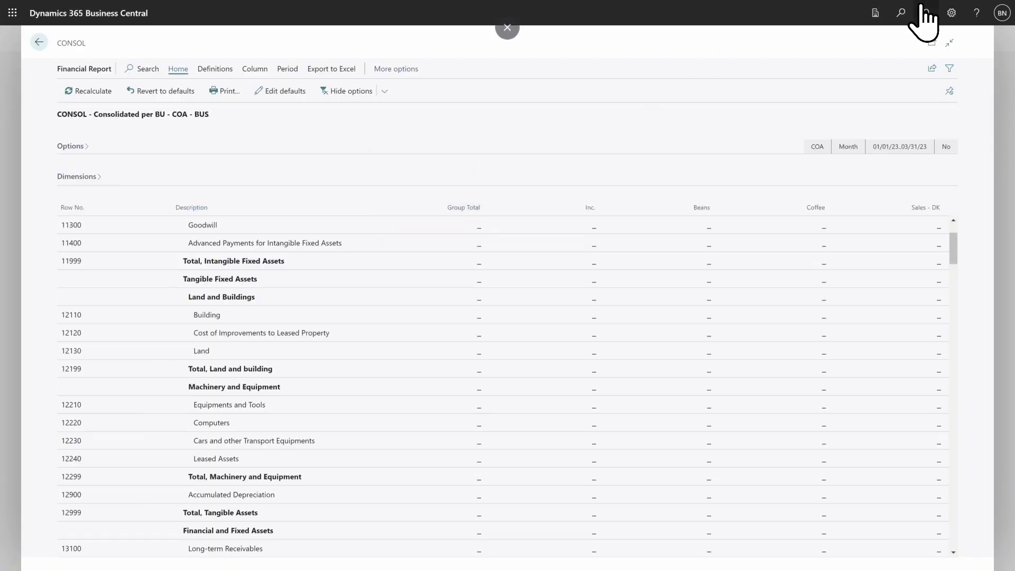
left_click(876, 13)
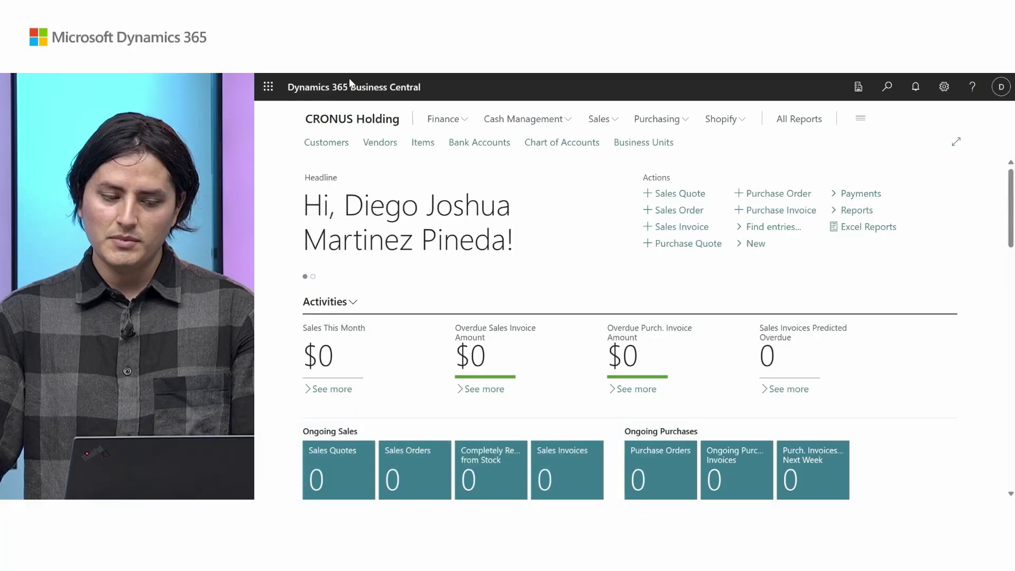
left_click(866, 88)
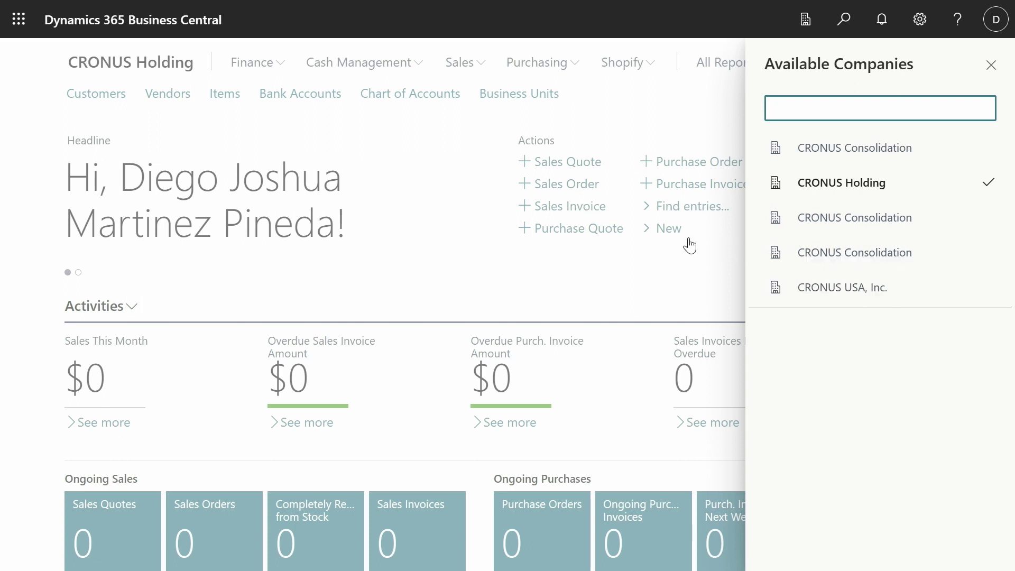
left_click(681, 273)
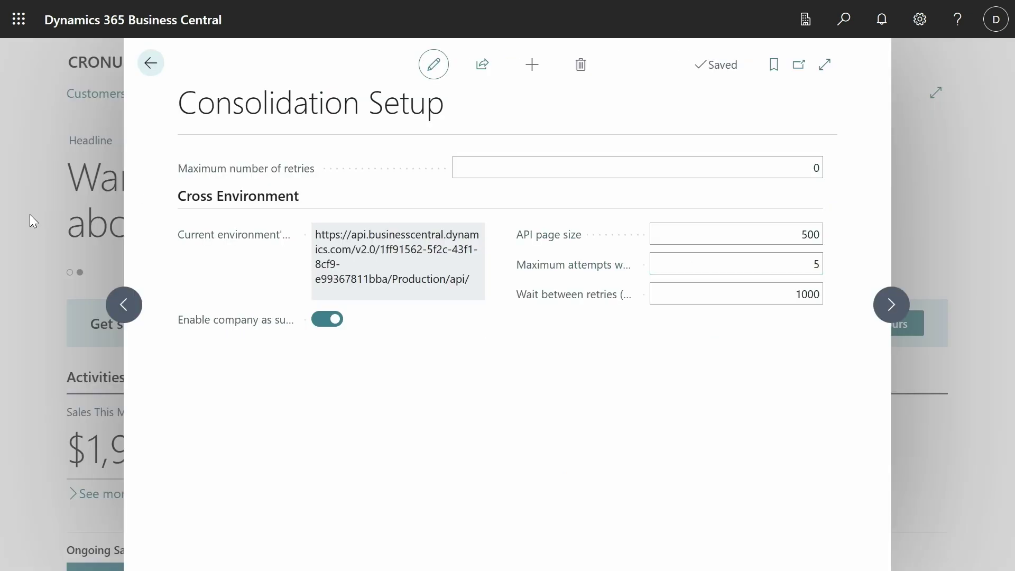
left_click(30, 214)
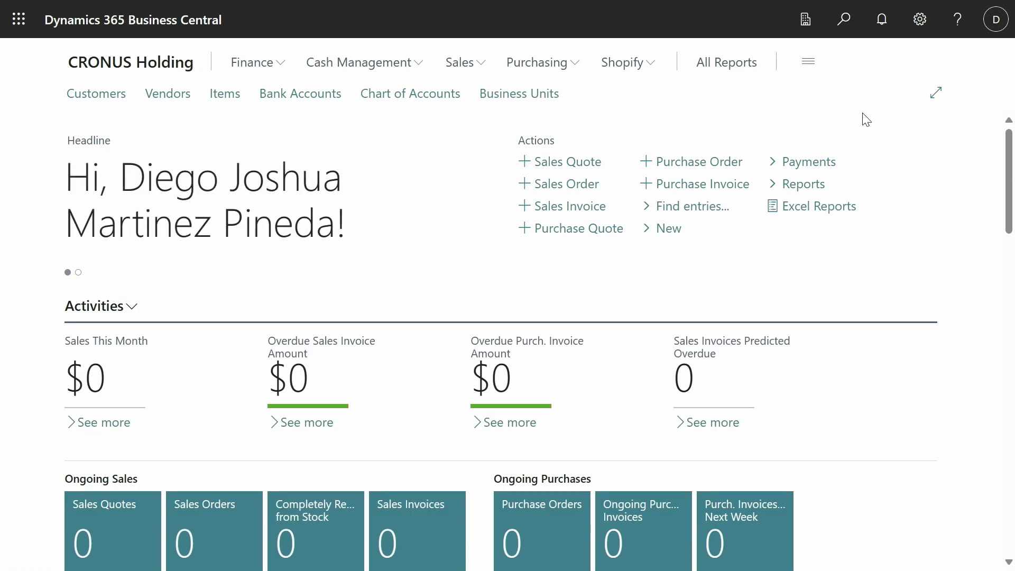
Step: Launch Consolidate from Business Units, verify 1/1/2023–2/28/2023, CONS01 and USD, and advance to unit selection
left_click(544, 97)
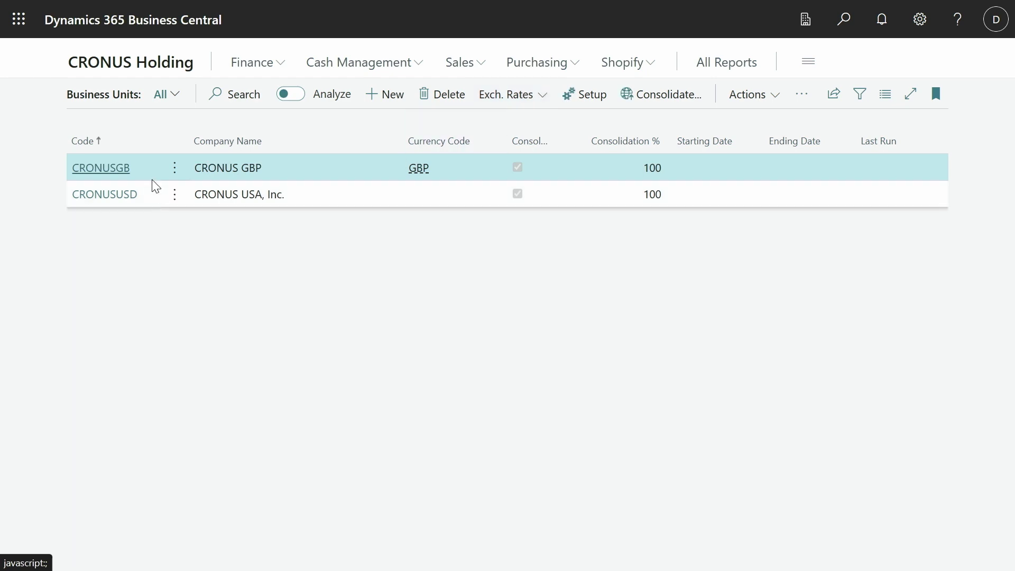
left_click(660, 96)
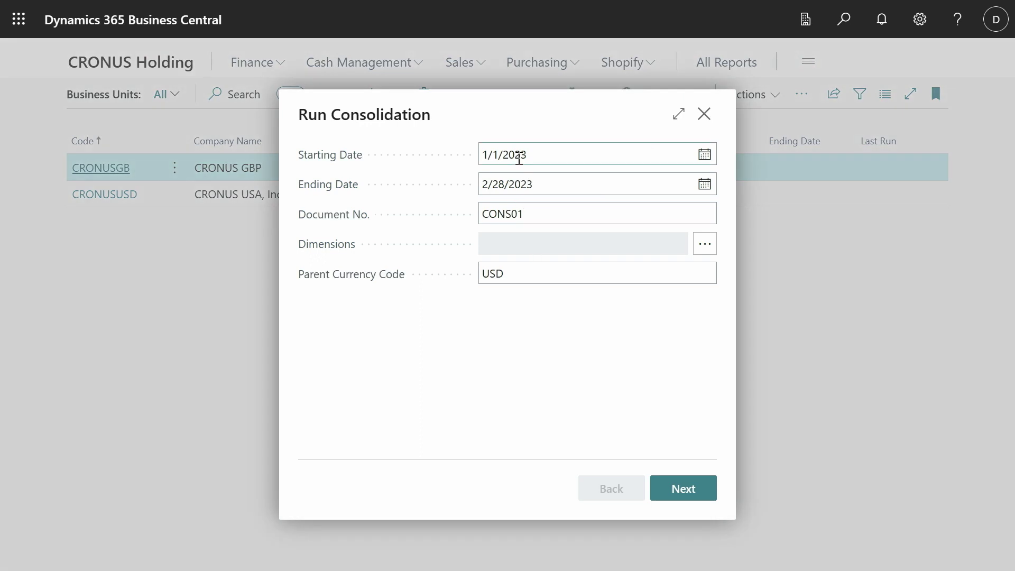
left_click(516, 155)
left_click(536, 185)
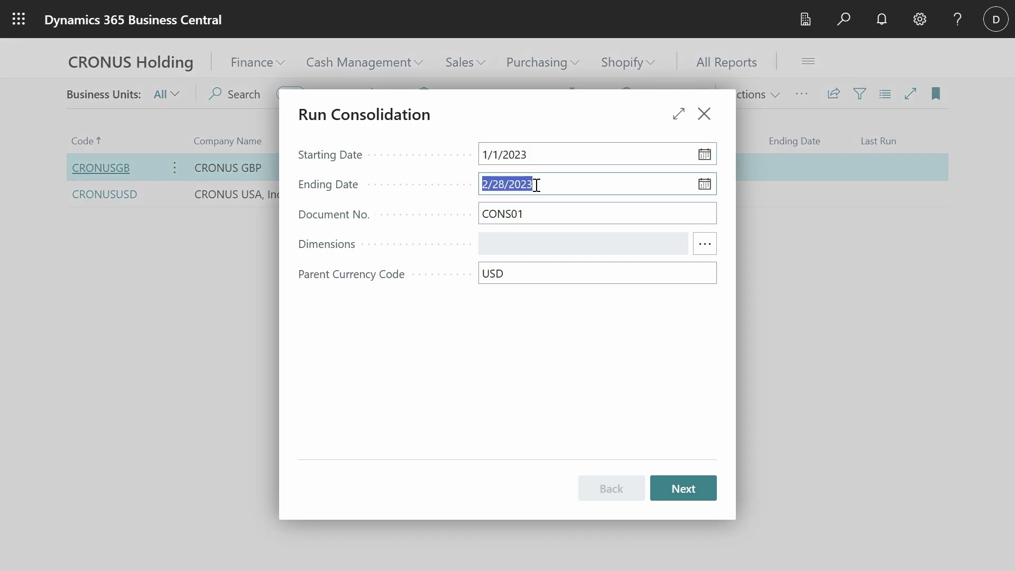
left_click(534, 218)
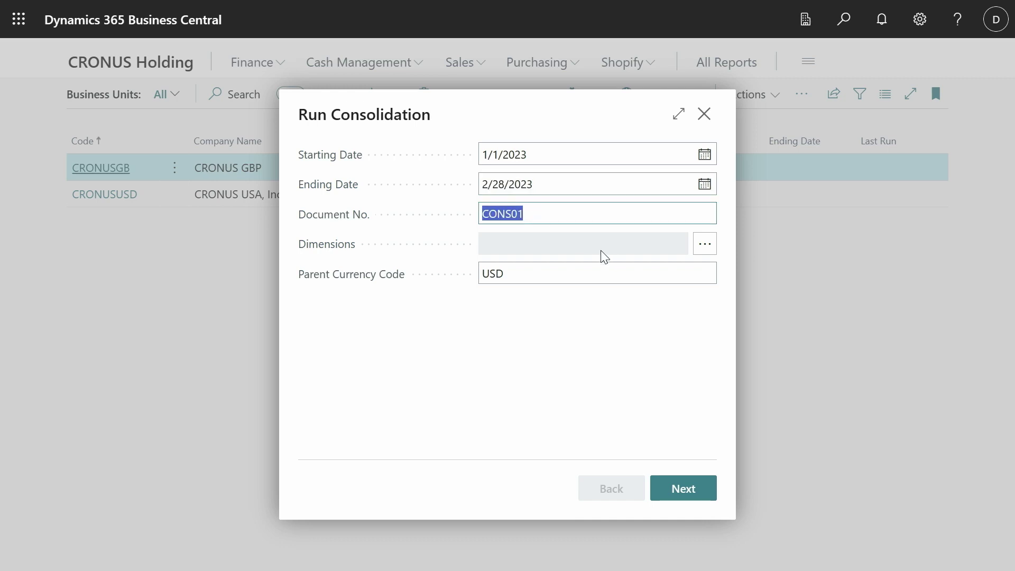
left_click(591, 274)
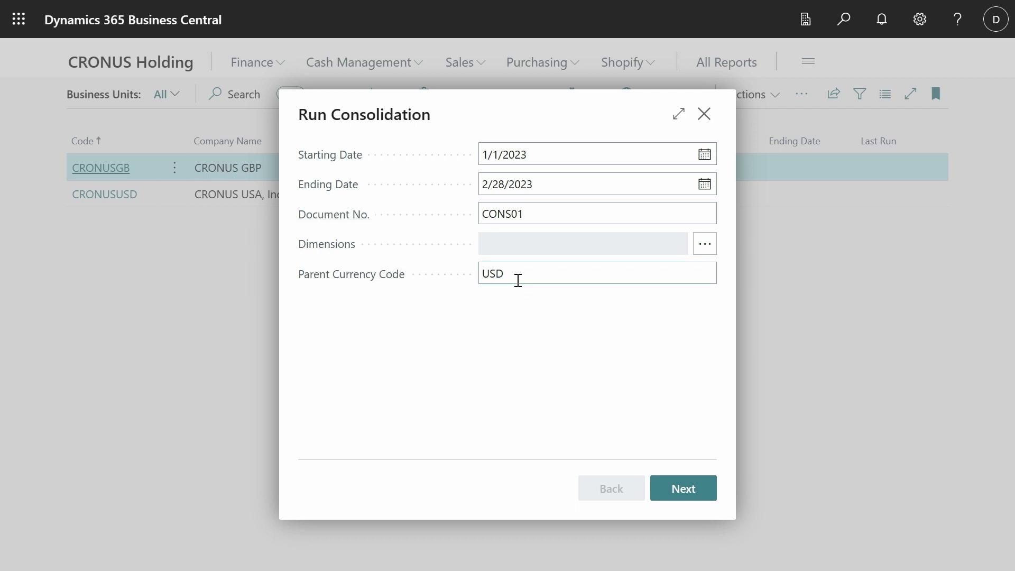
left_click(684, 490)
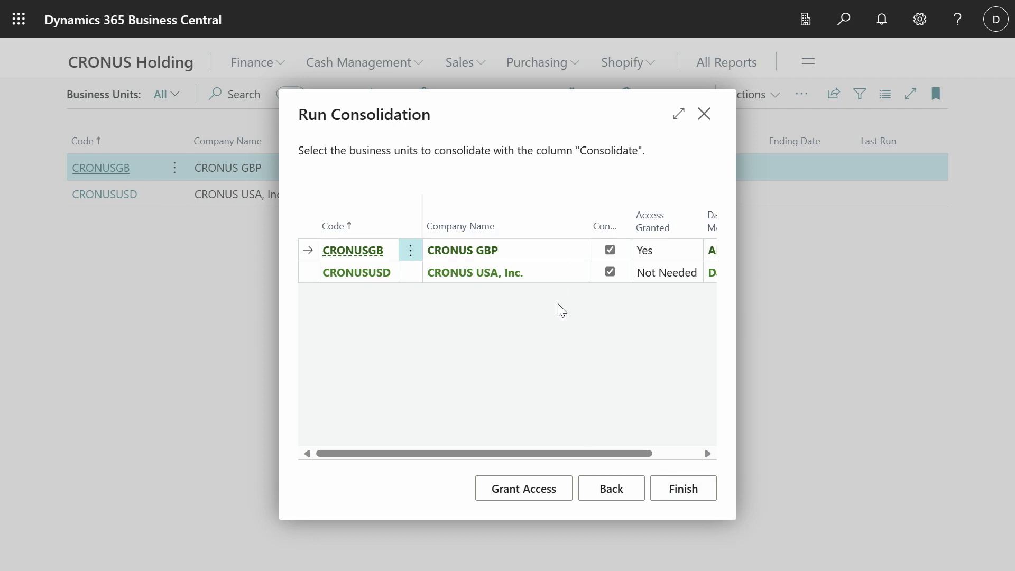
Step: Finish the wizard, confirm the 01/01/23–02/28/23 period, and acknowledge the success message
left_click(694, 492)
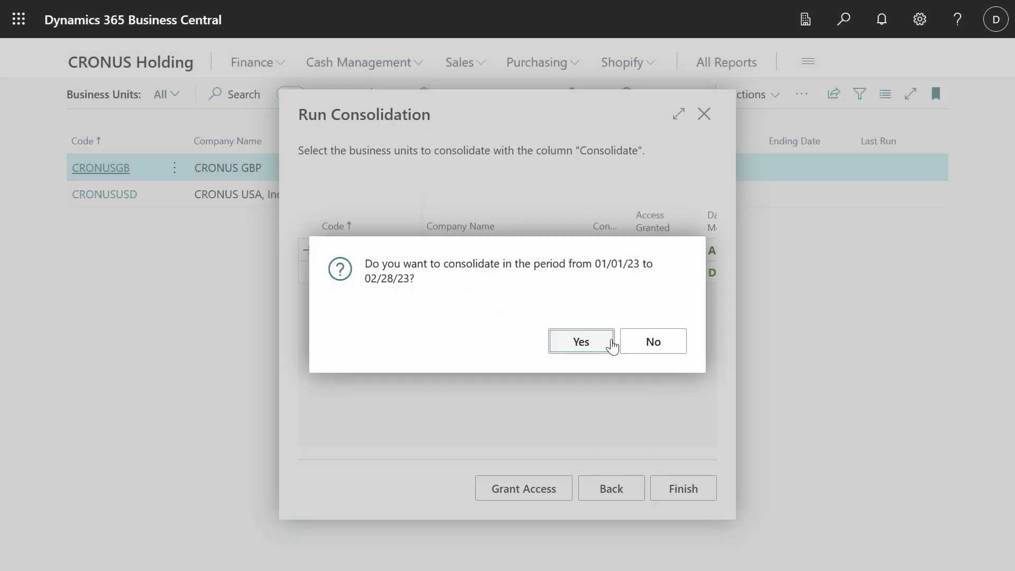
left_click(558, 348)
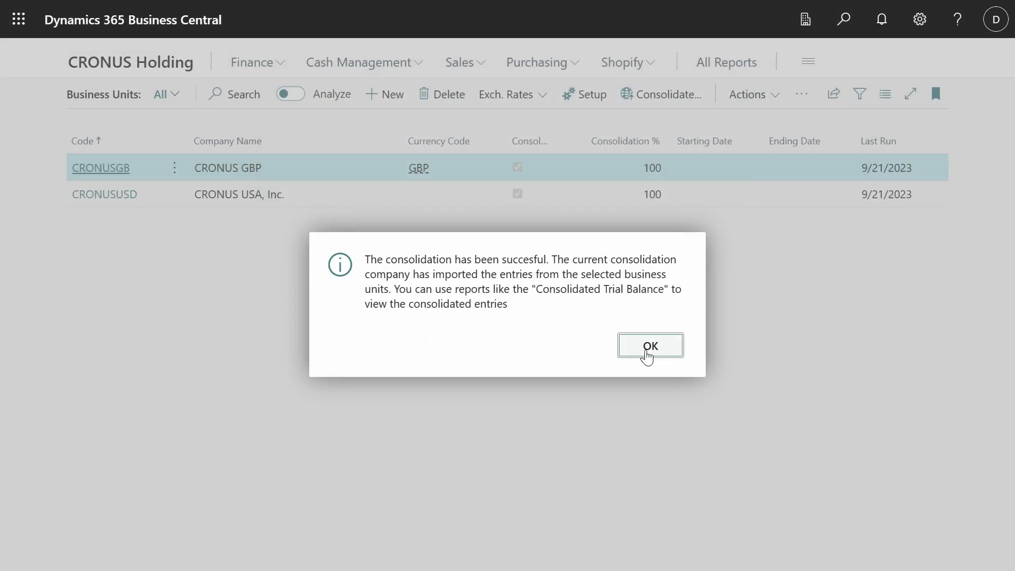
left_click(651, 346)
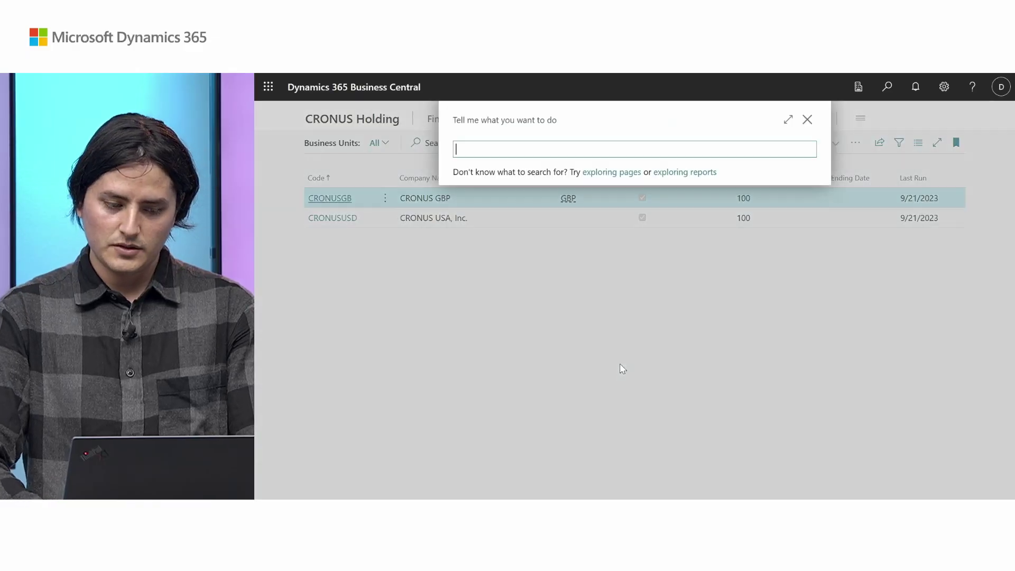
Step: Search 'fin repo' to reach Financial Reports and scroll through the CONSOL report's consolidated rows
type("fin repo")
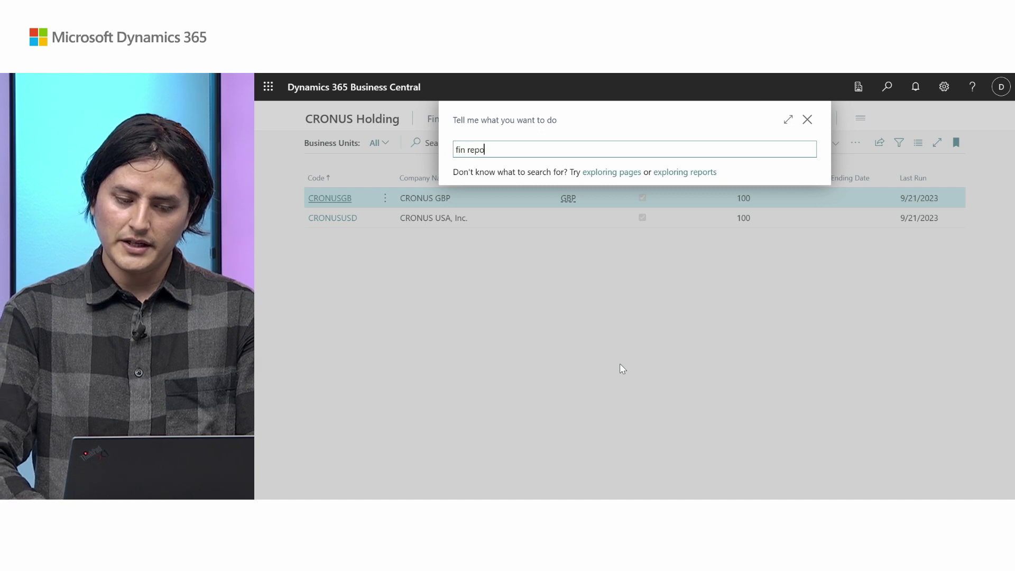
key("Return")
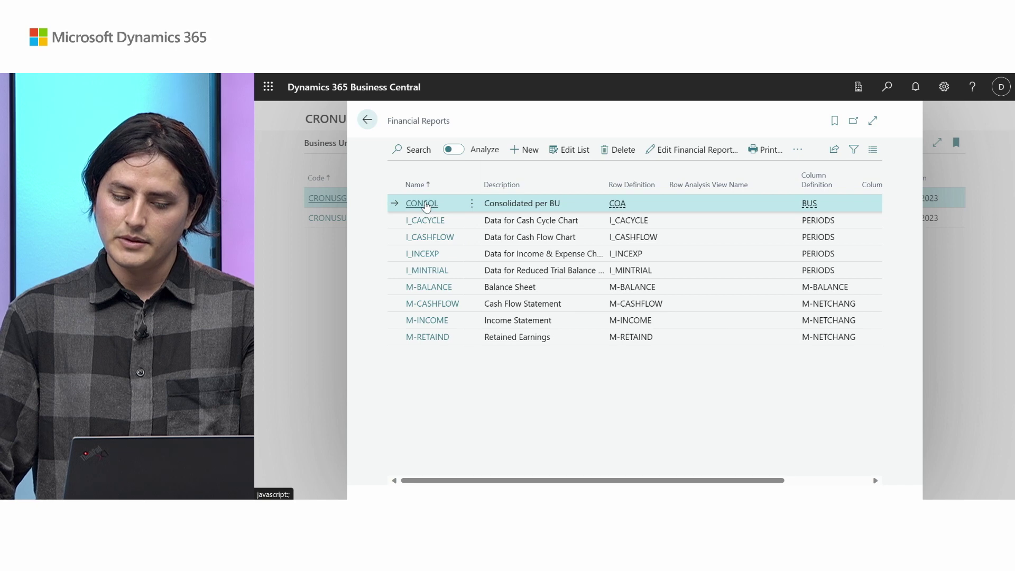
left_click(422, 204)
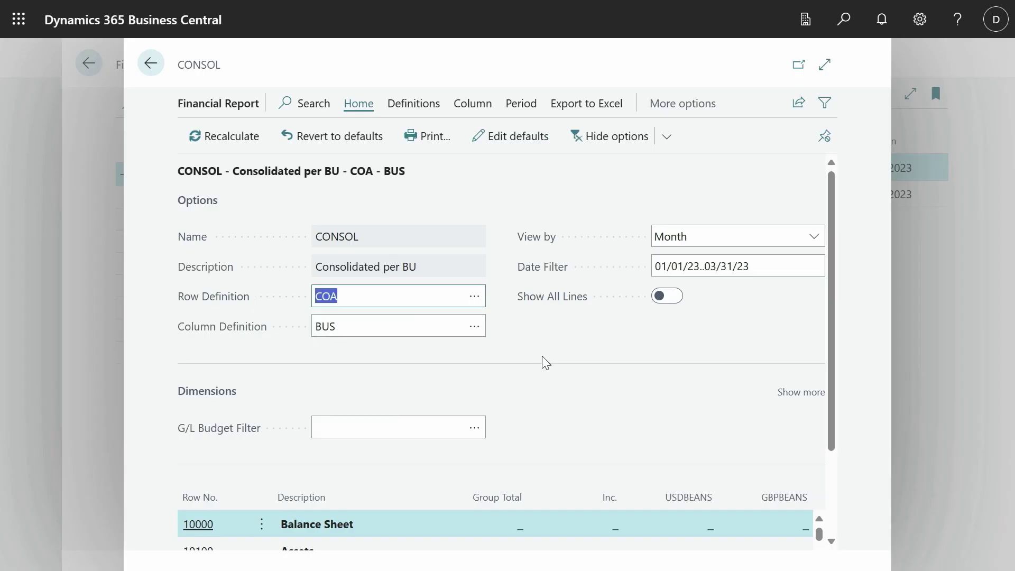
scroll(542, 357, "down", 2)
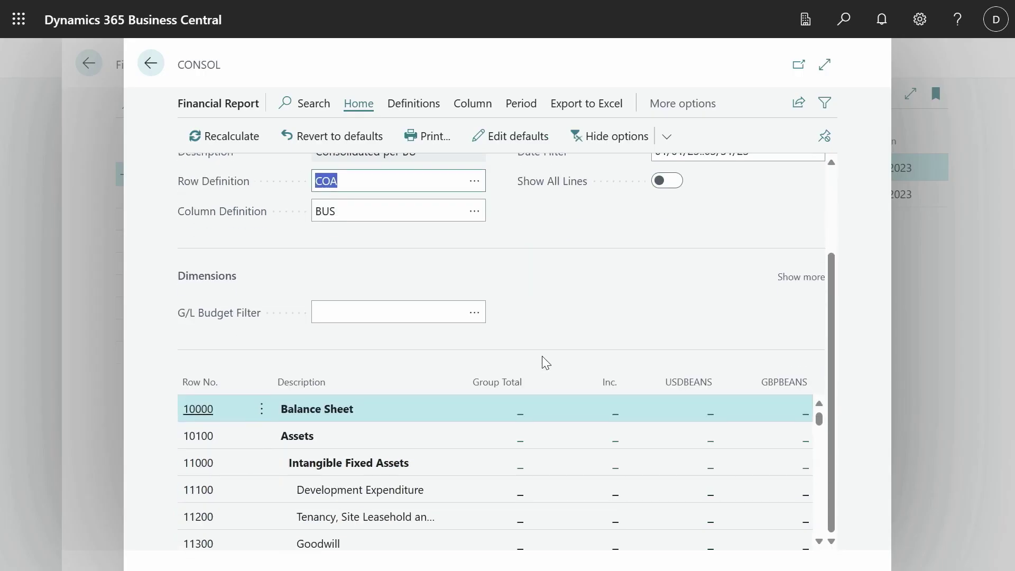
scroll(466, 458, "down", 3)
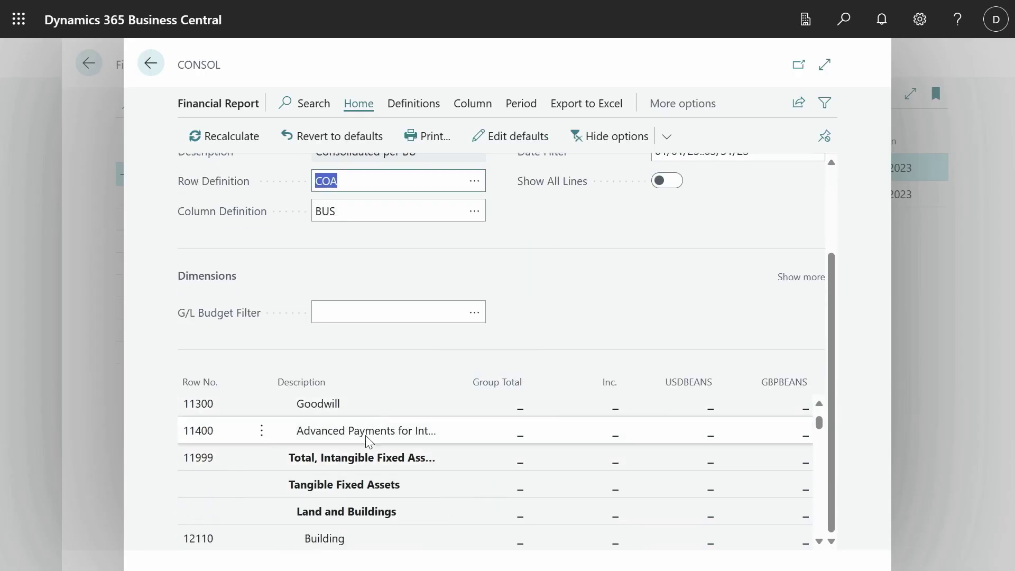
scroll(369, 441, "down", 5)
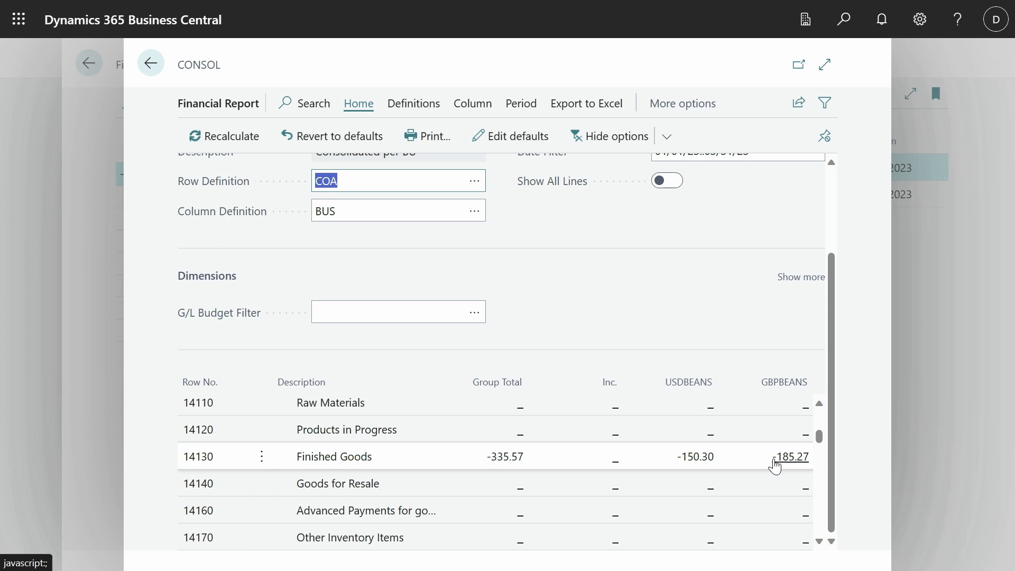
scroll(741, 464, "down", 10)
scroll(741, 463, "down", 10)
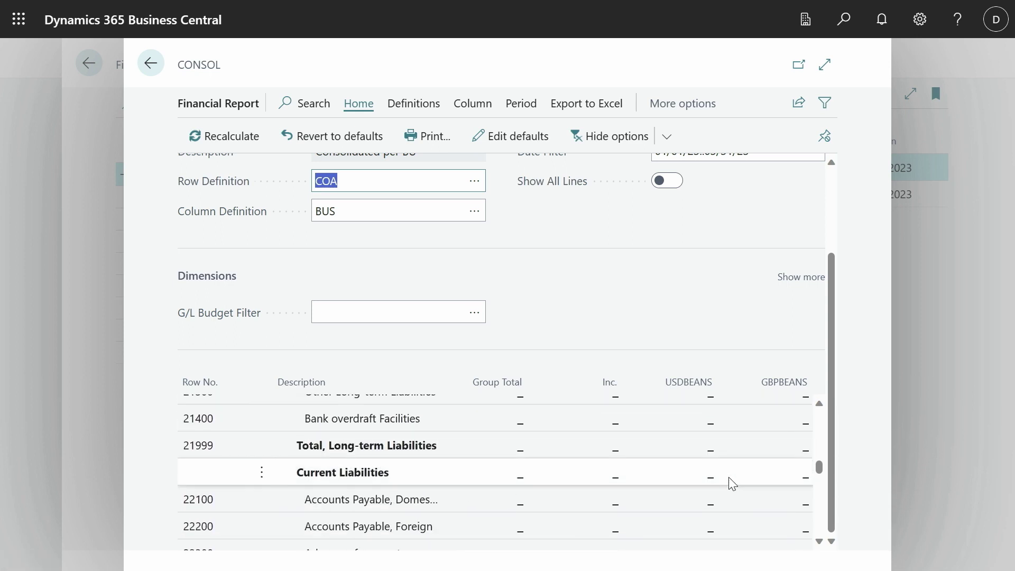
scroll(730, 478, "up", 8)
scroll(731, 482, "down", 10)
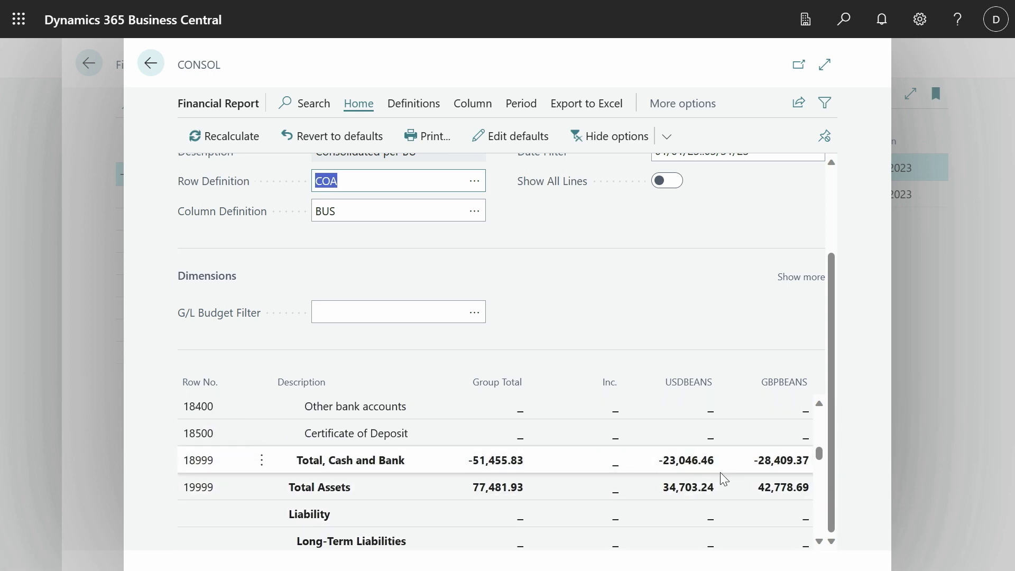
scroll(670, 261, "up", 3)
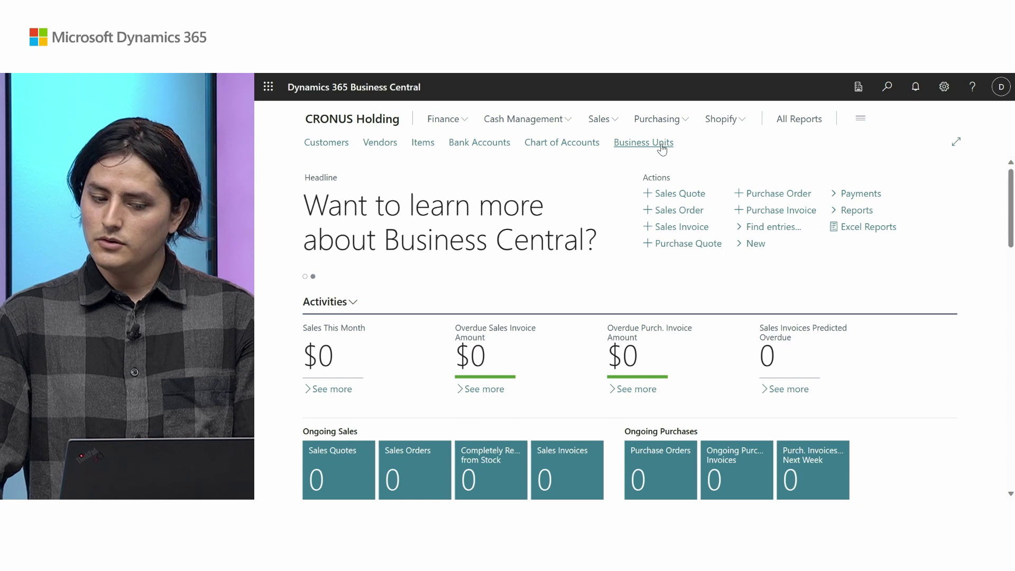
Step: Create business unit CRONUSGB with Default Data Import Method set to API
left_click(660, 147)
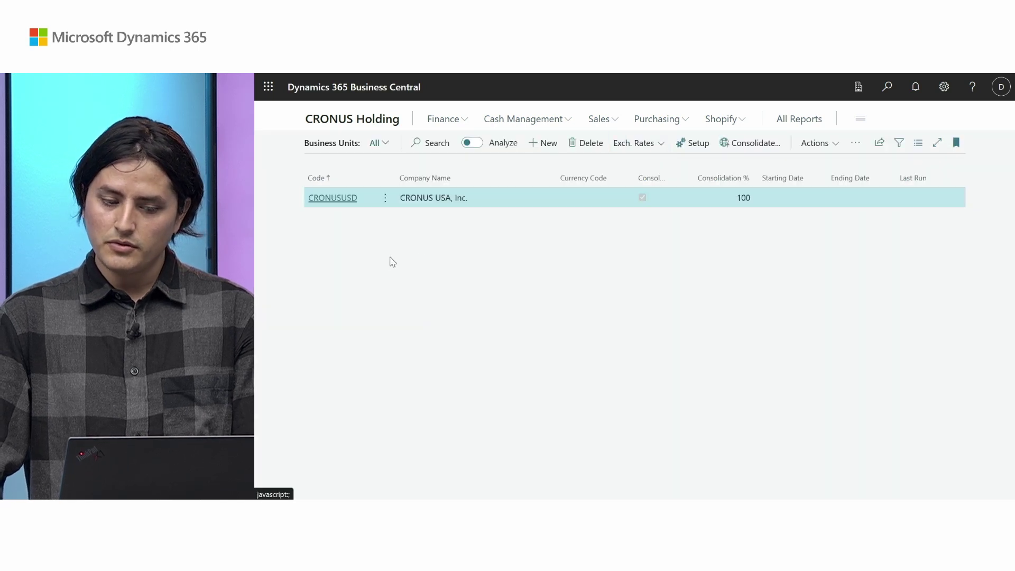
left_click(540, 150)
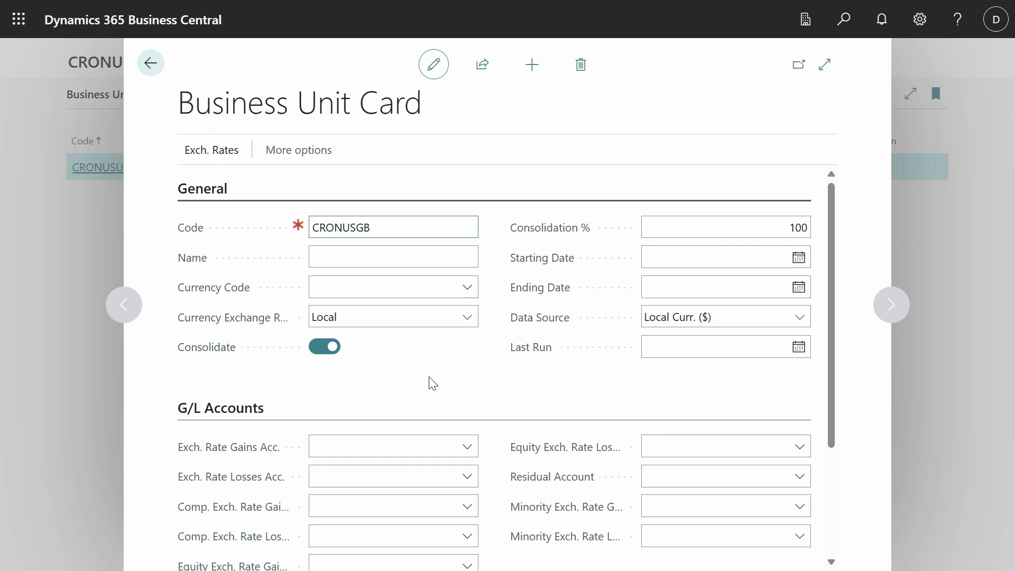
left_click(440, 388)
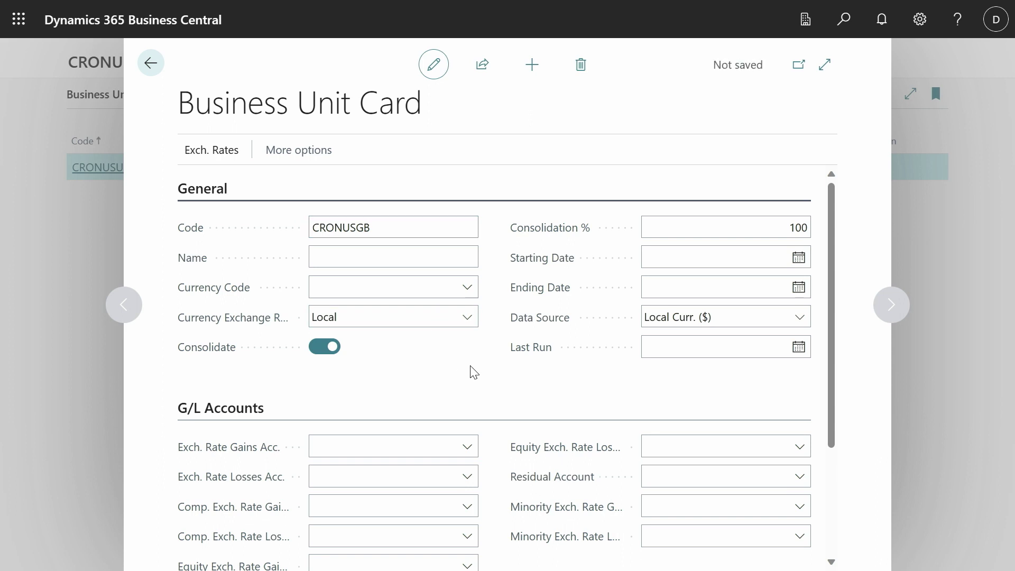
scroll(487, 369, "down", 3)
left_click(436, 498)
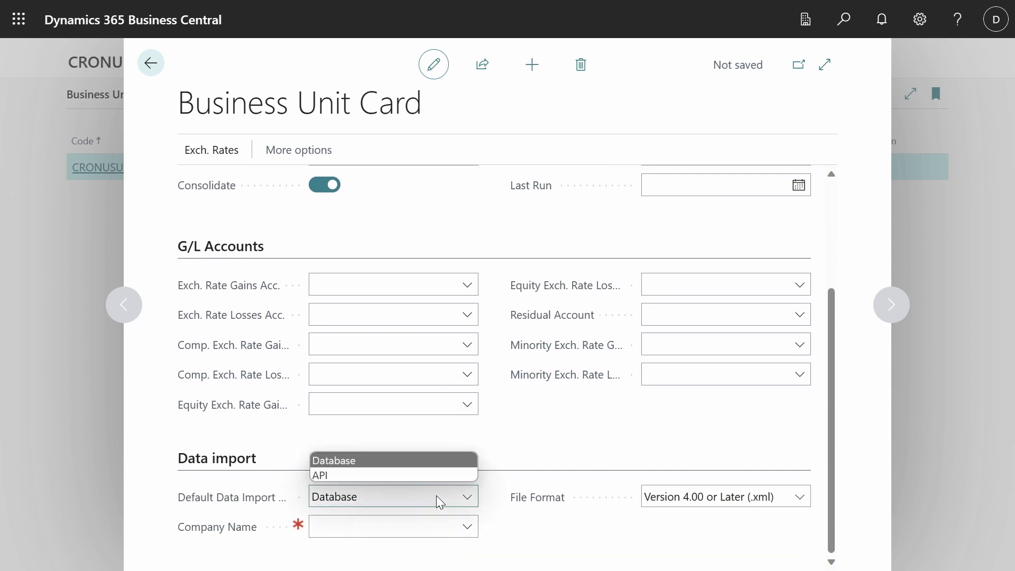
left_click(415, 474)
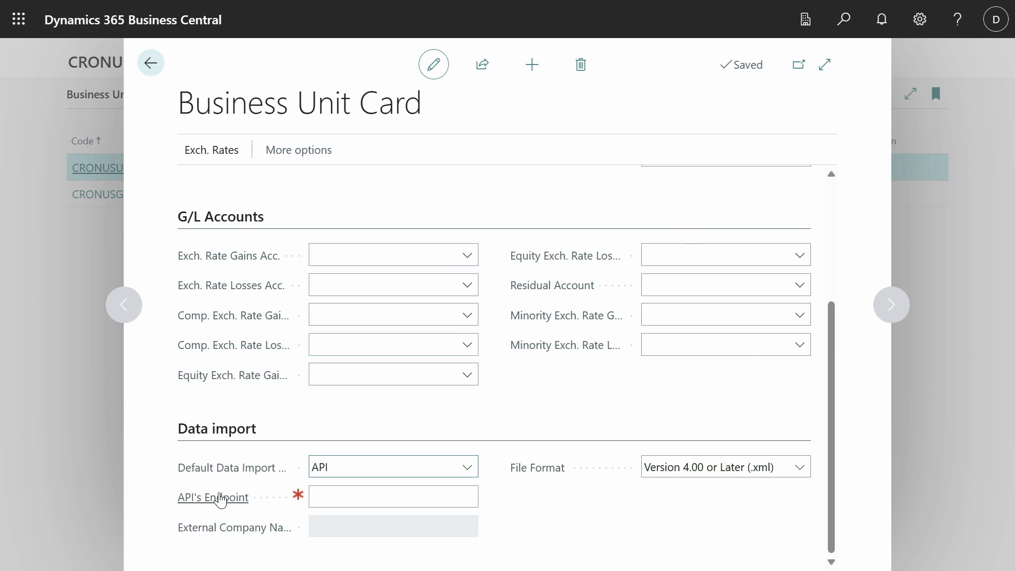
mouse_move(210, 506)
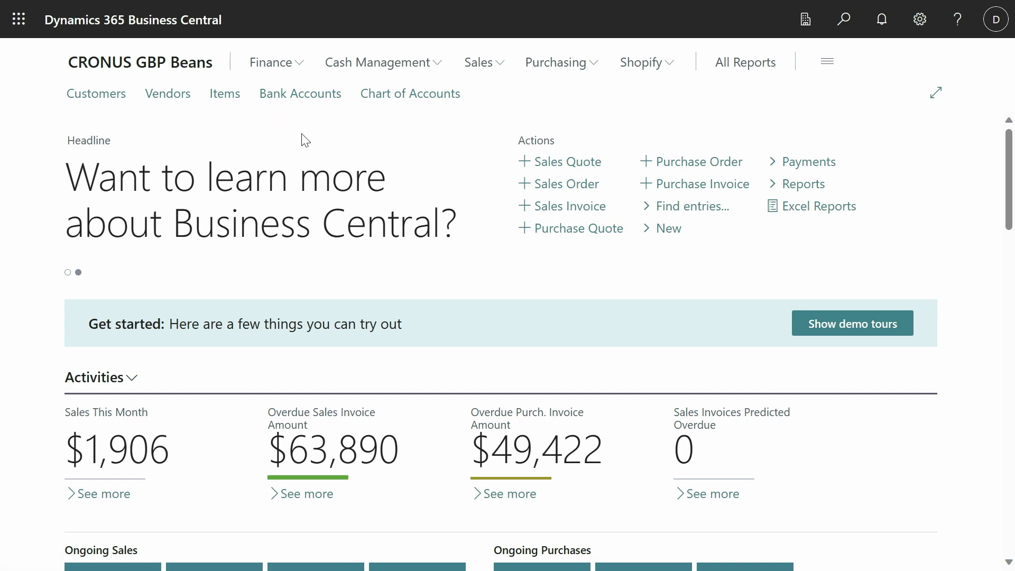
Step: Find Consolidation Setup via search 'conso litup' and copy the current environment's API endpoint URL
key("alt+q")
type("conso")
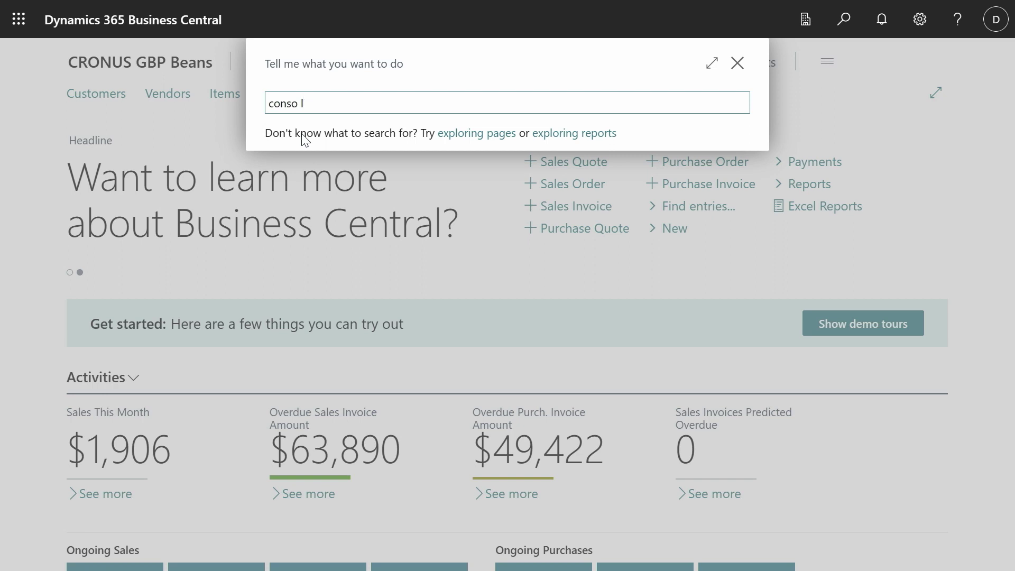
type(" litup")
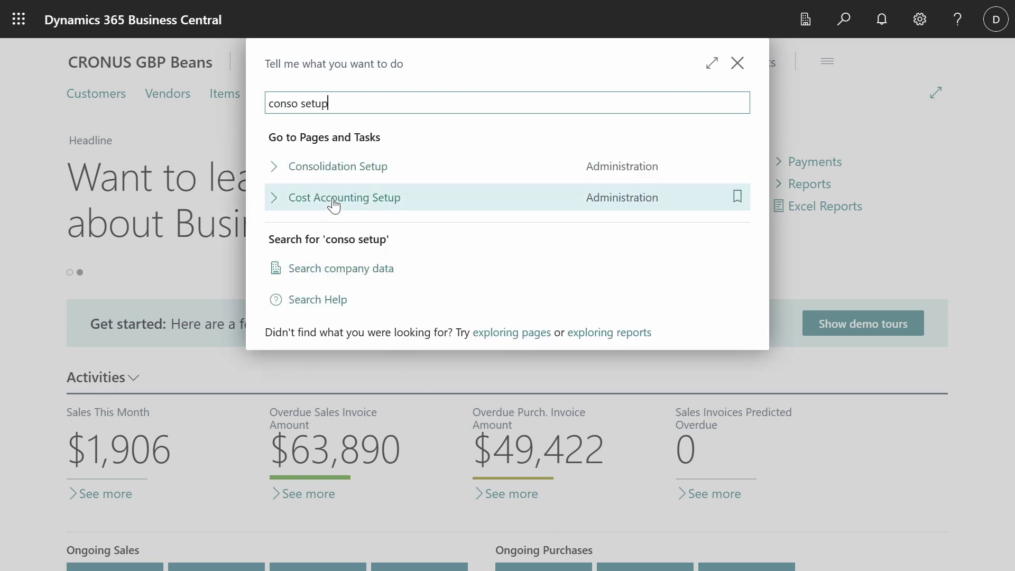
left_click(359, 167)
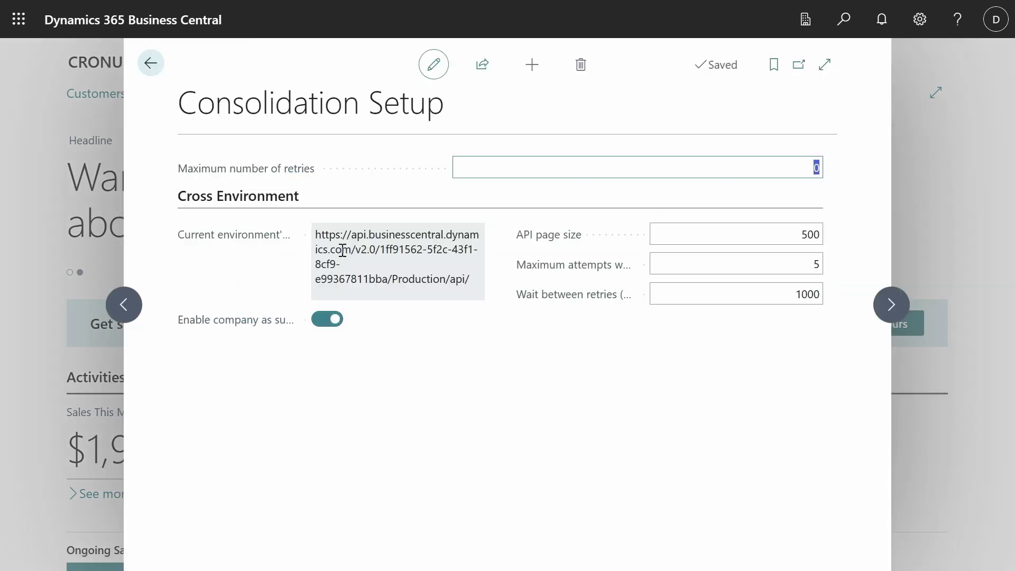
mouse_move(283, 244)
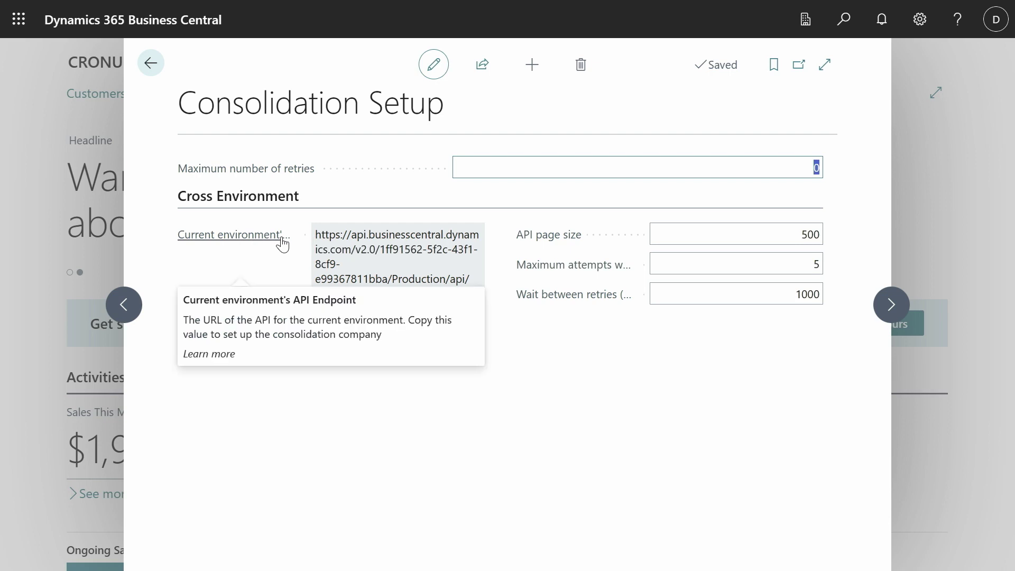
triple_click(385, 237)
right_click(385, 237)
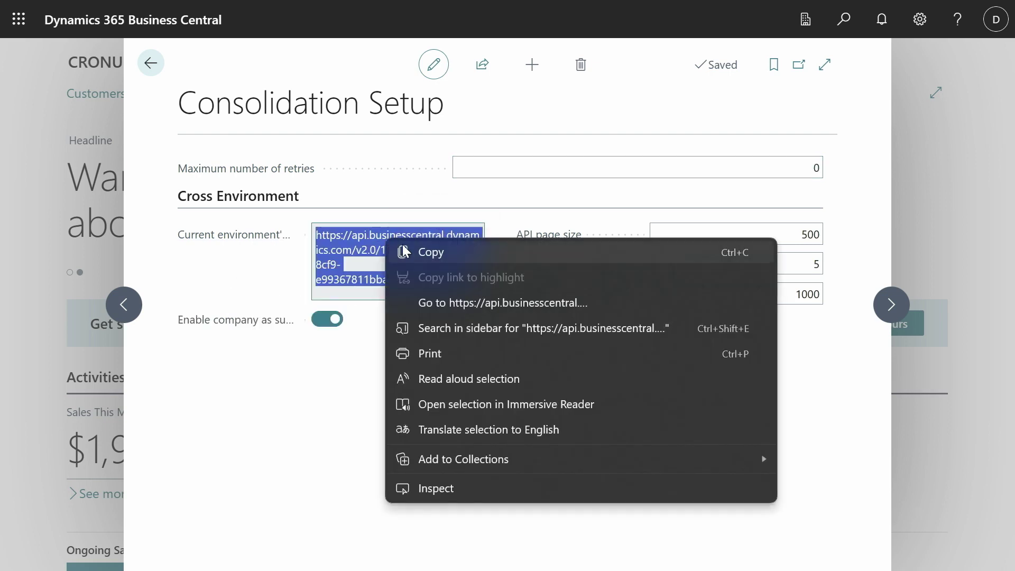
left_click(424, 252)
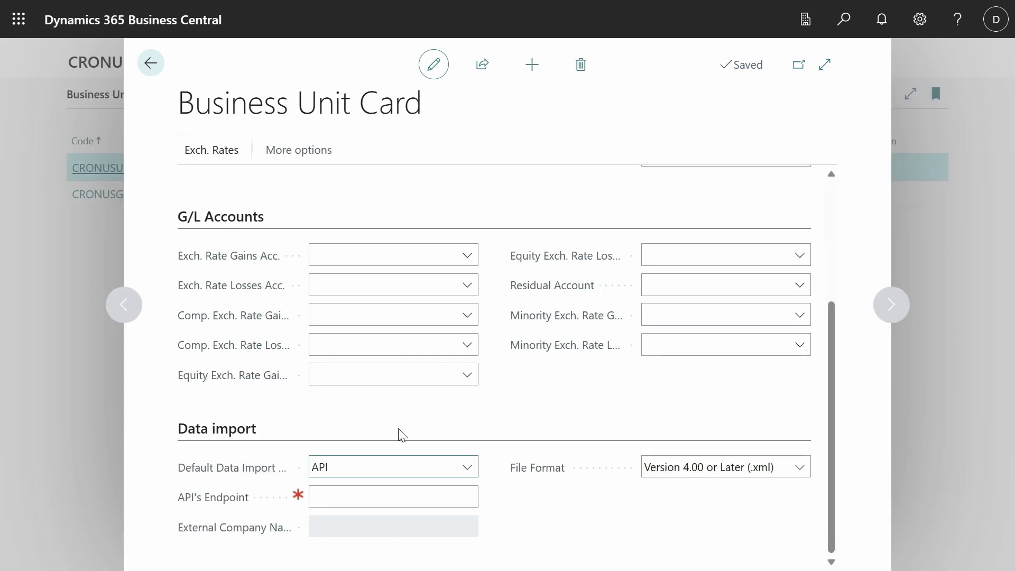
Step: Paste the copied URL into CRONUSGB's API's Endpoint and pick CRONUS GBP as external company
left_click(382, 496)
key("ctrl+v")
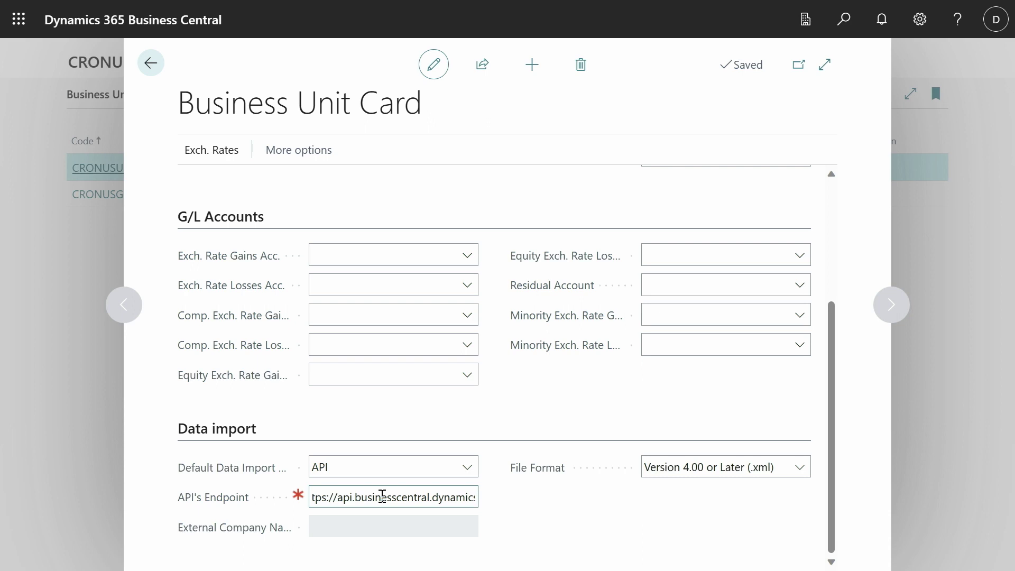
left_click(530, 520)
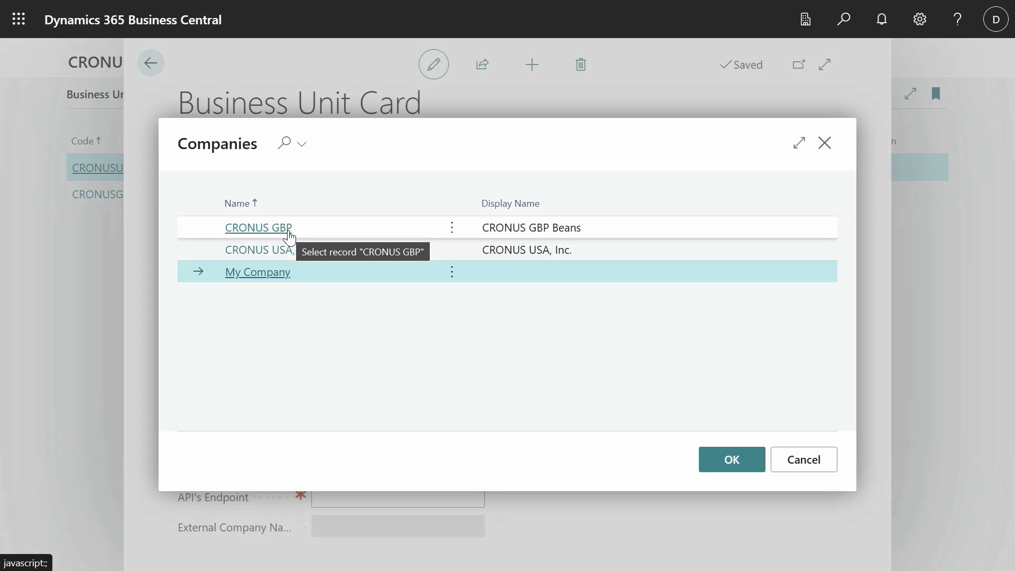
left_click(259, 228)
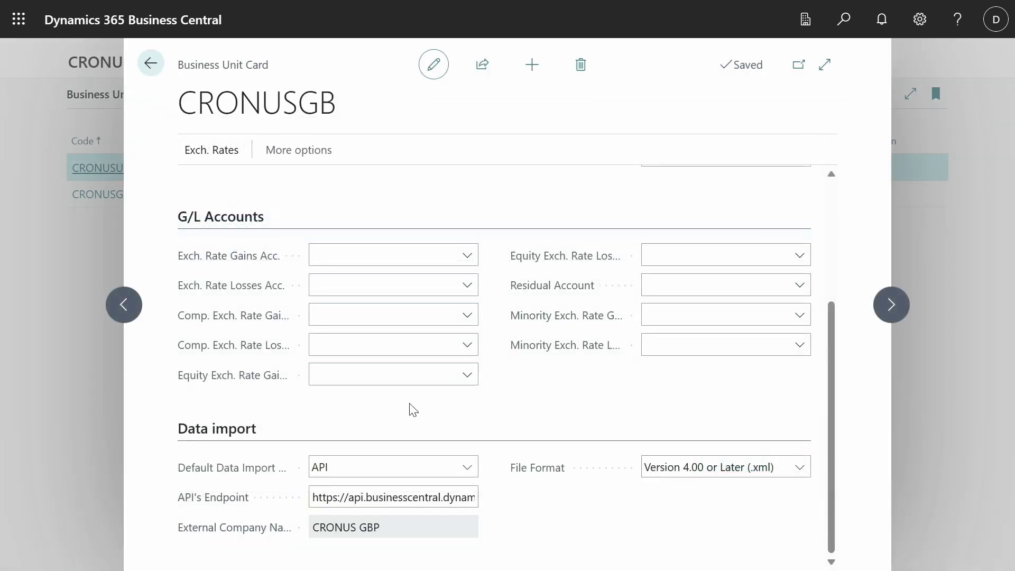
scroll(408, 410, "up", 4)
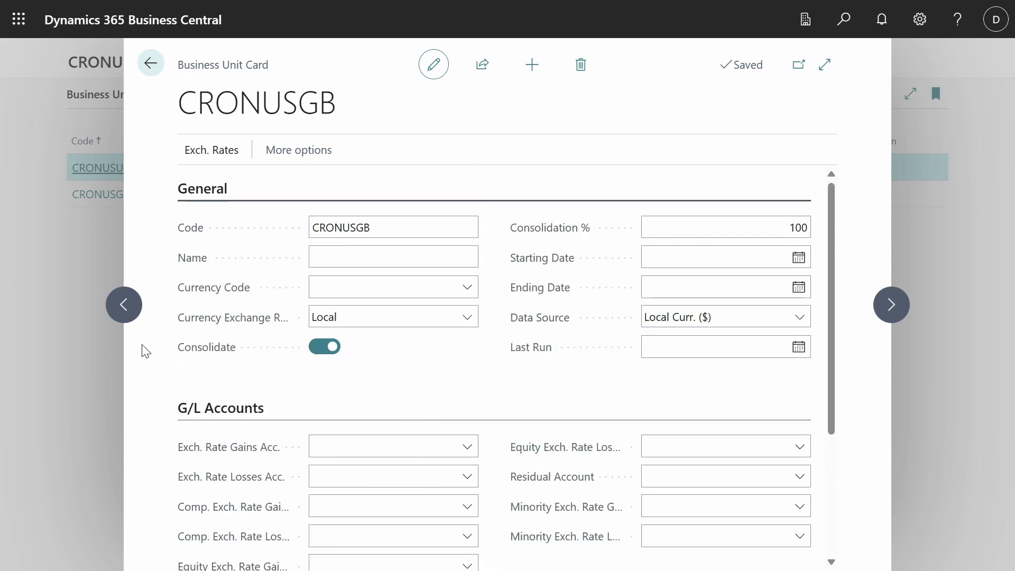
scroll(363, 354, "down", 4)
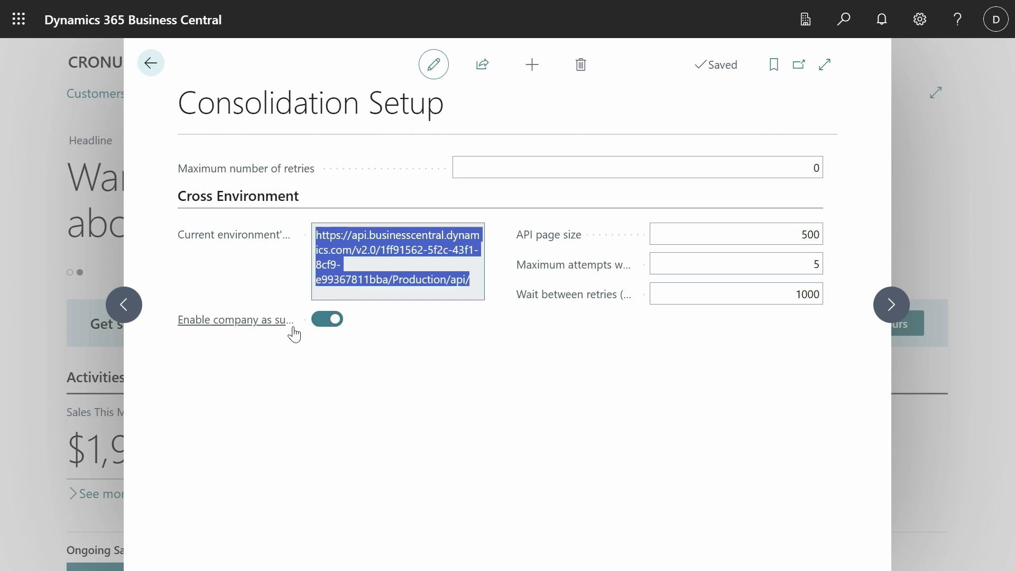
Step: Return to CRONUS Holding's Business Units list, showing CRONUSGB linked to CRONUS GBP in GBP
mouse_move(268, 335)
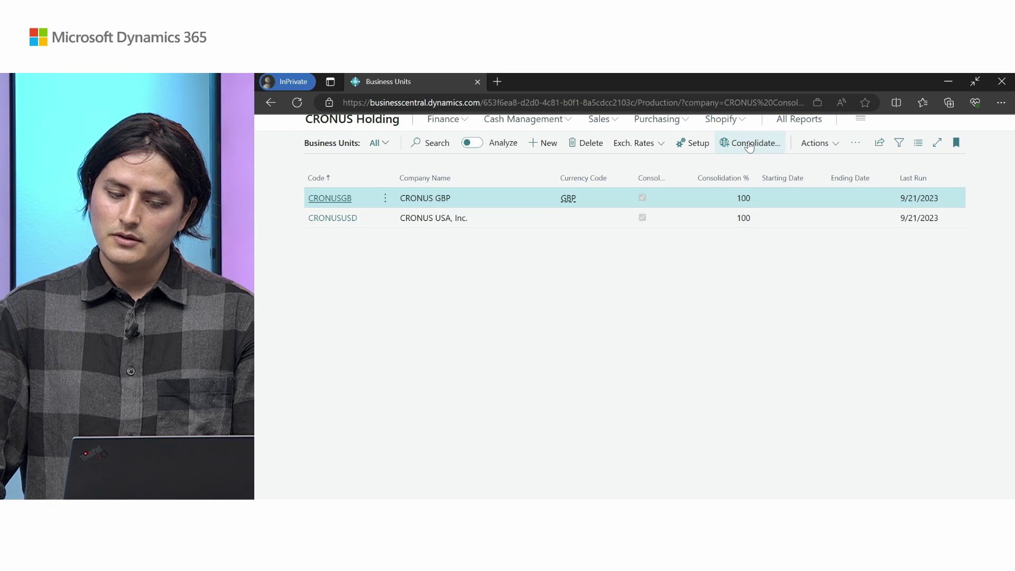
Step: Start Consolidate... from Business Units and review the prefilled 1/1/2023–2/28/2023 dates, CONS01 and USD
left_click(750, 147)
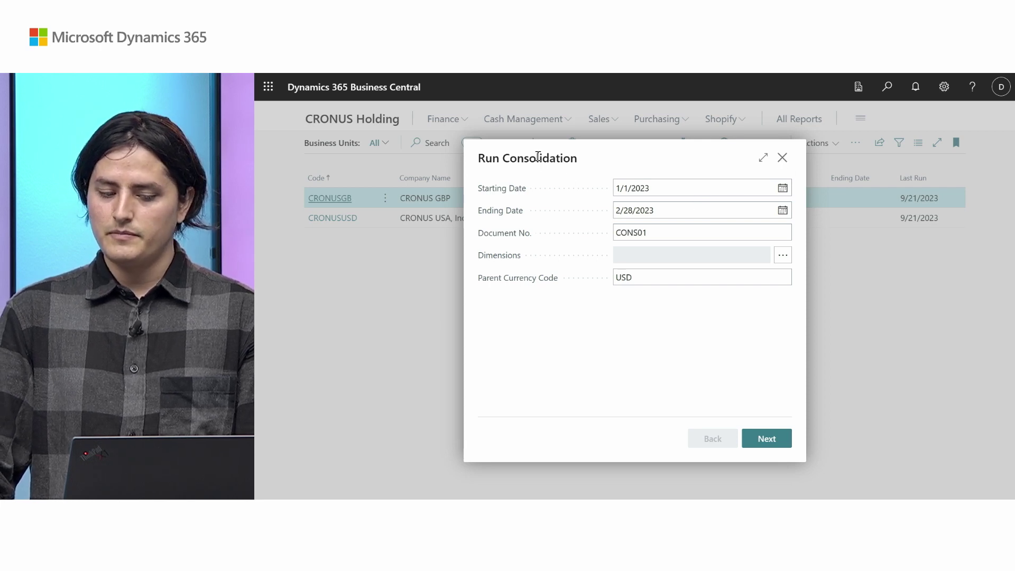
left_click_drag(630, 169, 455, 154)
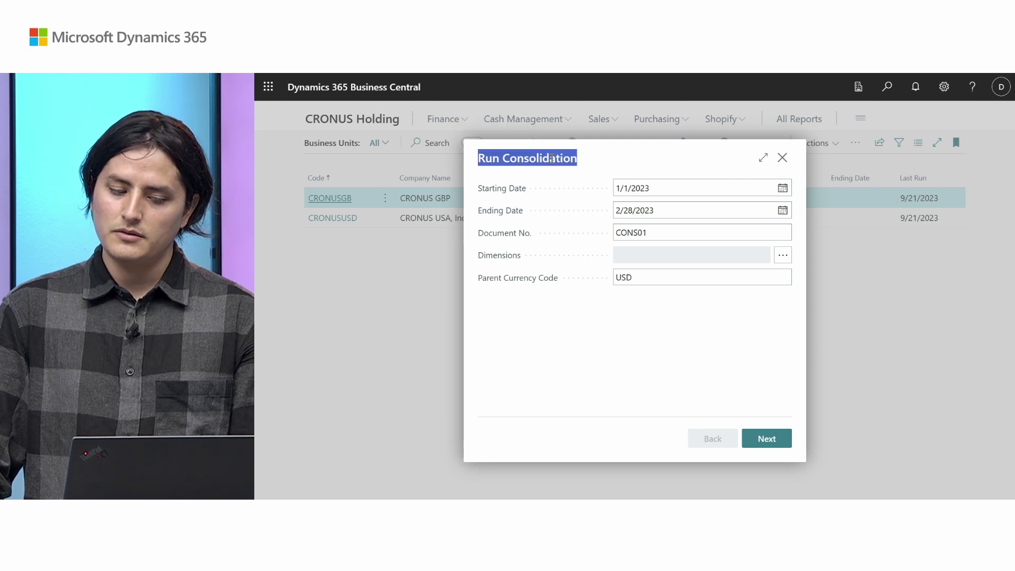
left_click(588, 162)
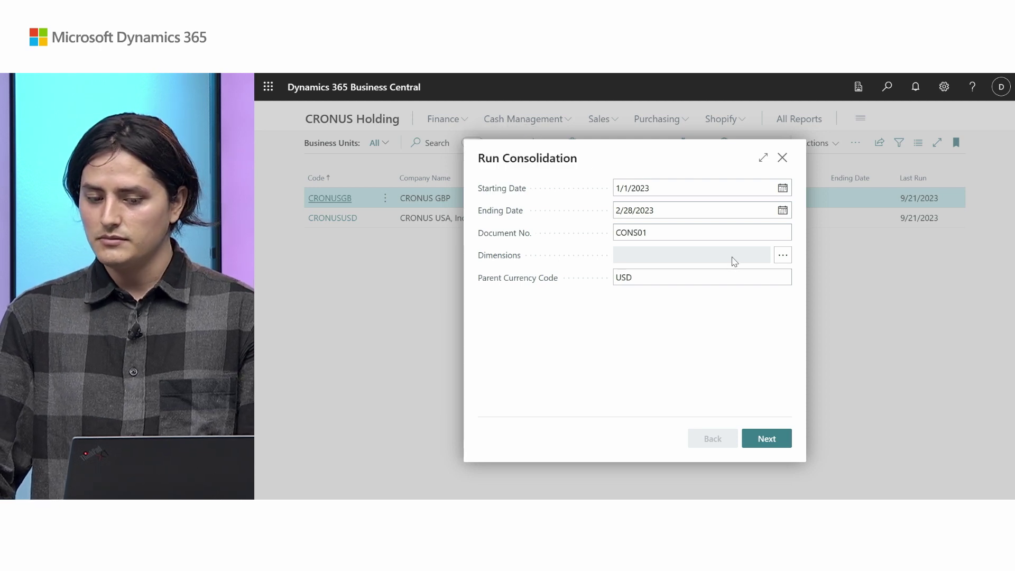